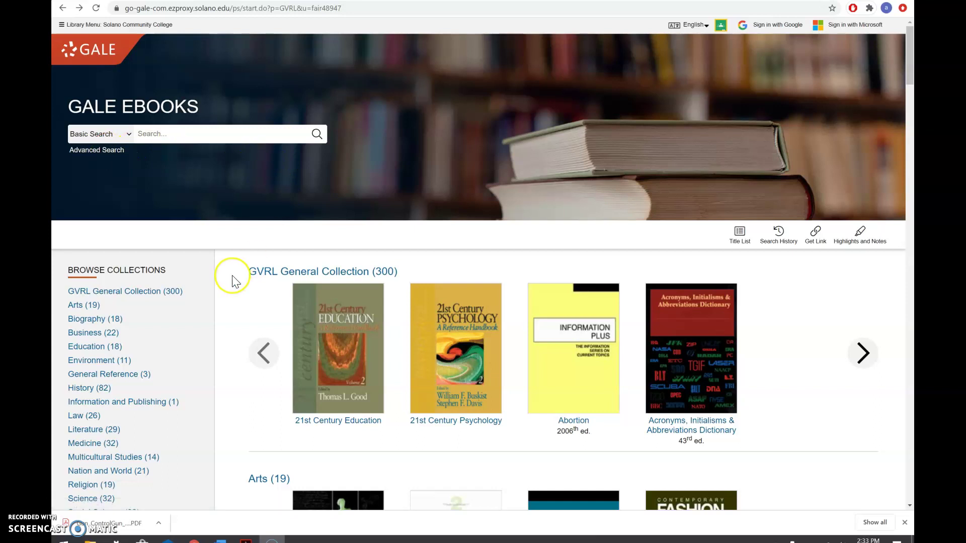
Search Gale eBooks for 'gun control' via the Gun control suggestion, returning 538 results.
scroll(231, 280, "down", 3)
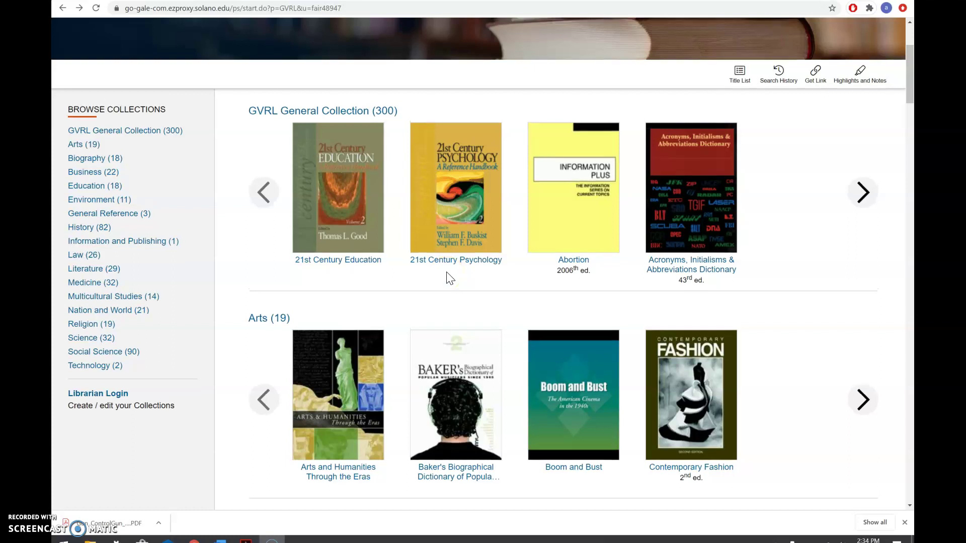
scroll(449, 278, "up", 3)
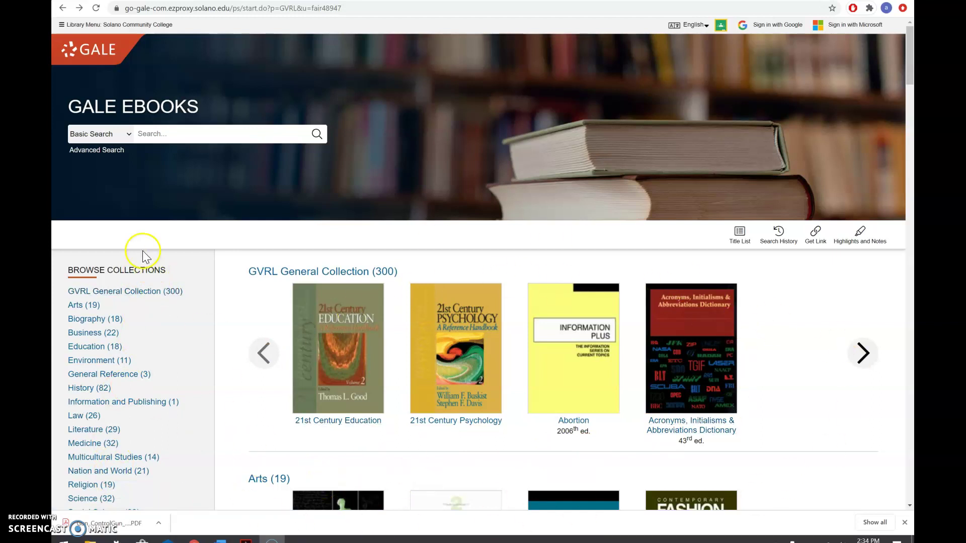
left_click(191, 138)
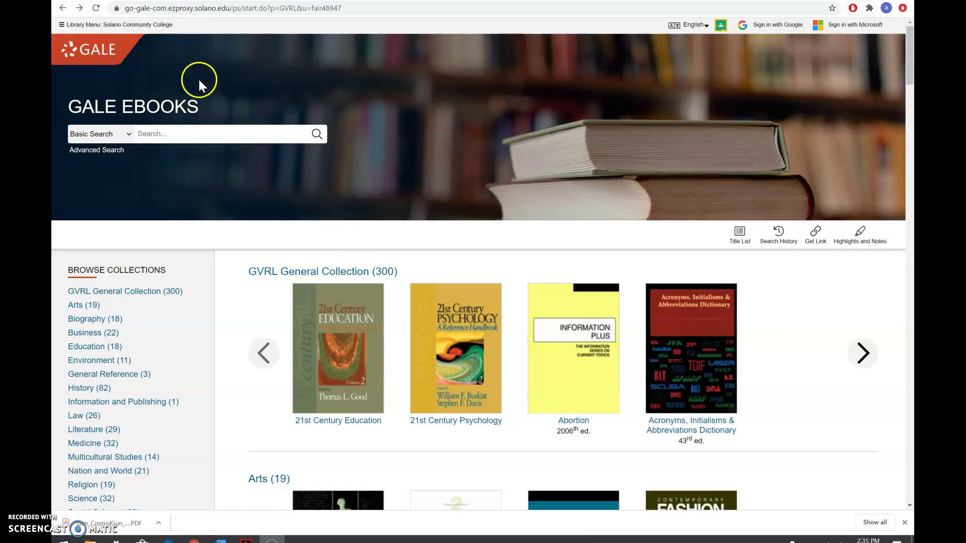
left_click(176, 135)
type("gun control")
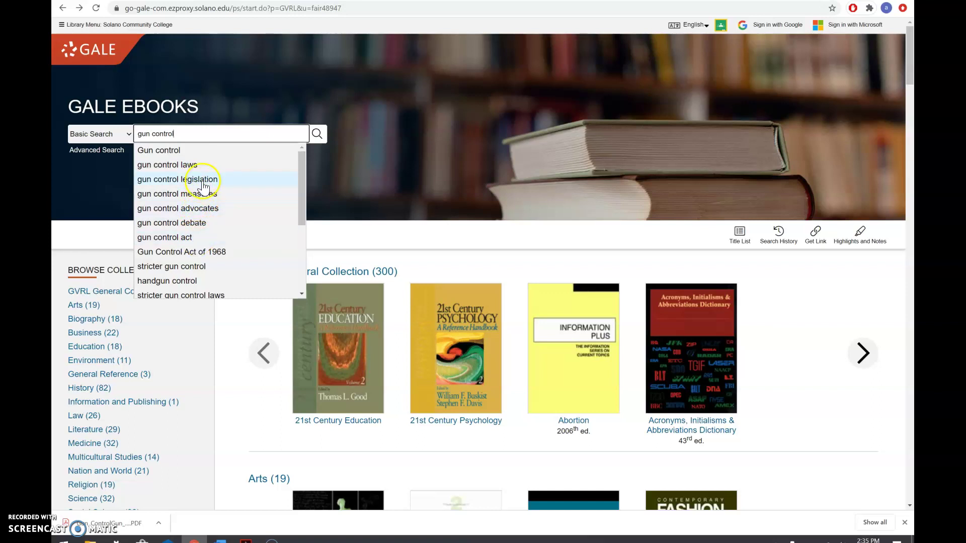
left_click(176, 153)
left_click(317, 134)
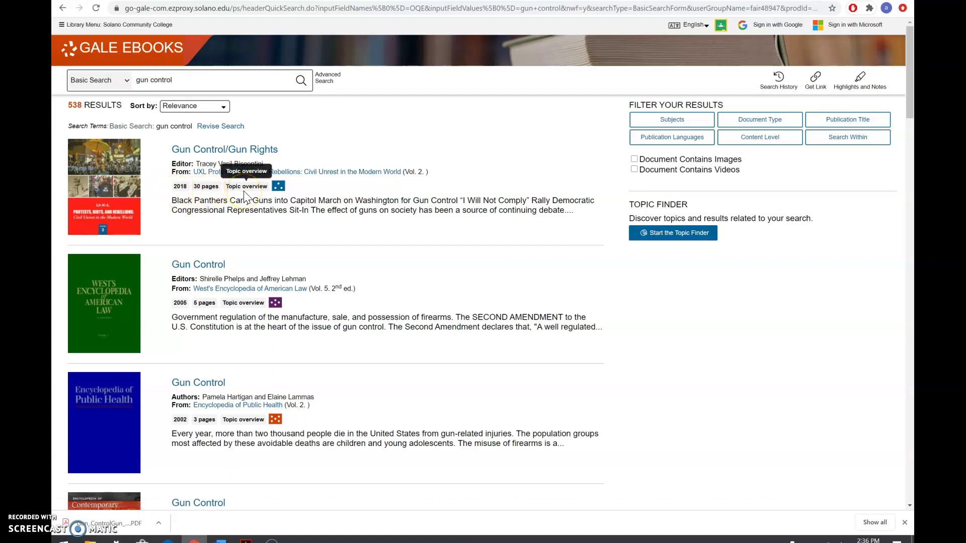
Open the Gun Control/Gun Rights result and scroll through its page 233 text and back to the top.
left_click(220, 151)
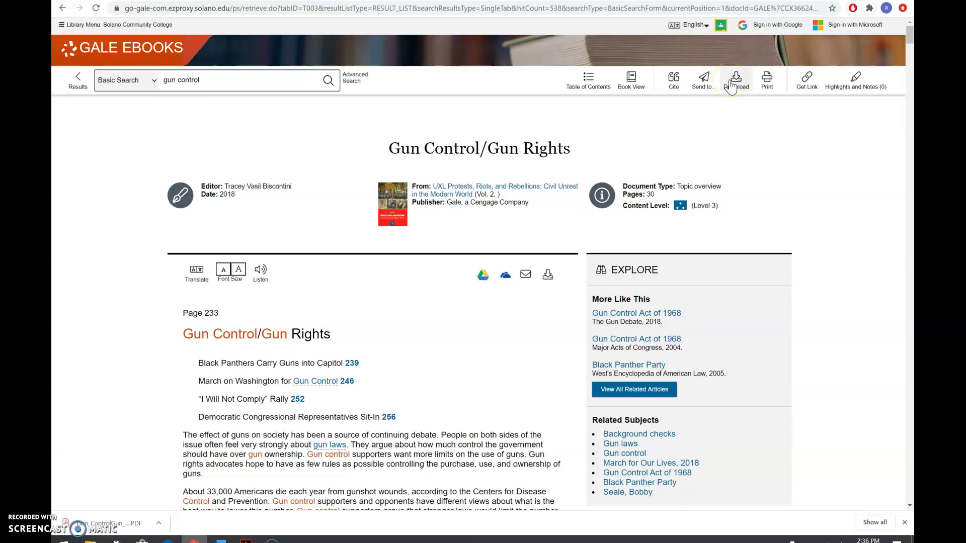
scroll(391, 195, "down", 2)
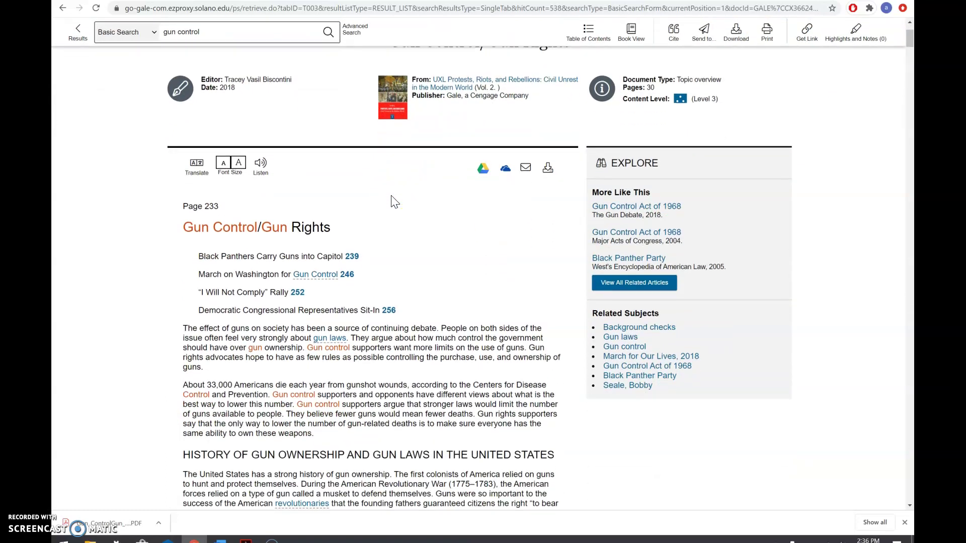
scroll(395, 202, "down", 4)
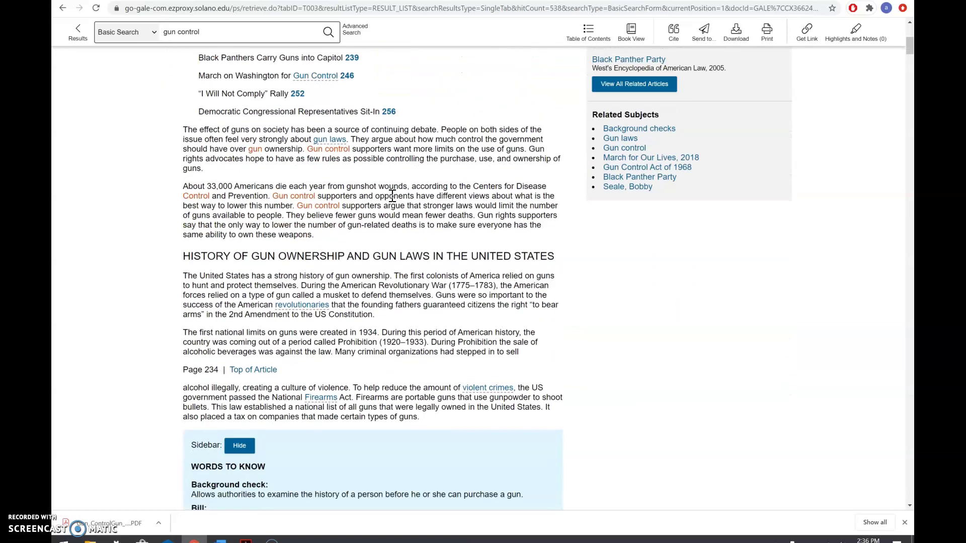
scroll(392, 195, "up", 3)
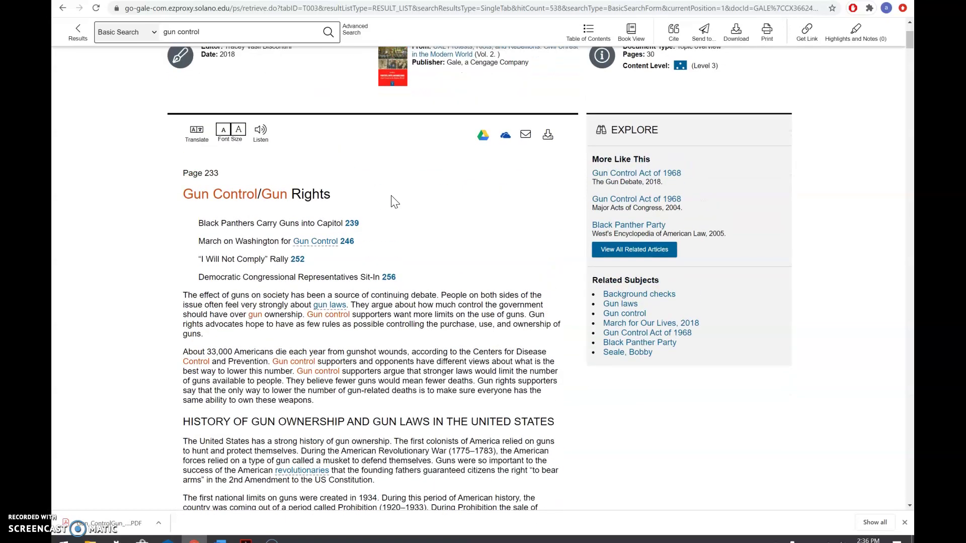
scroll(394, 199, "down", 15)
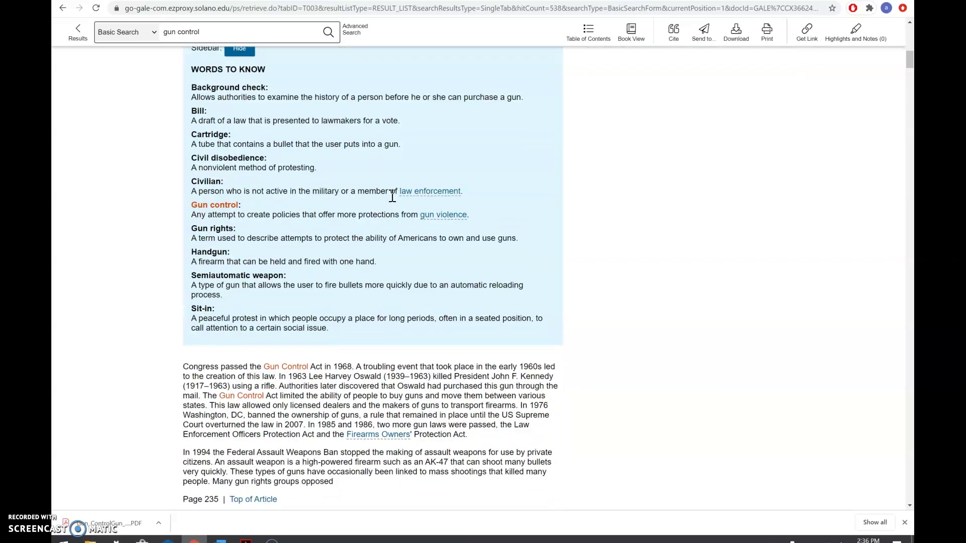
scroll(392, 195, "down", 3)
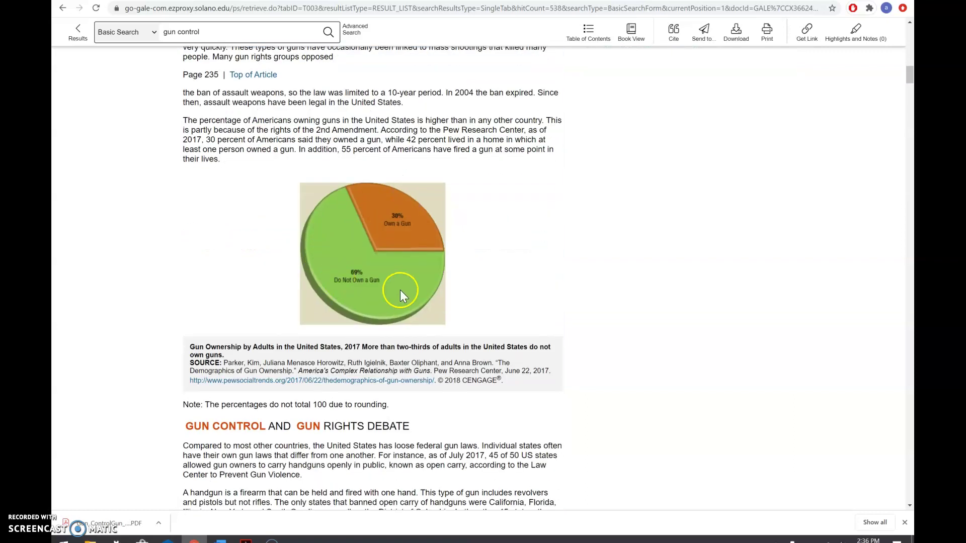
scroll(199, 352, "down", 3)
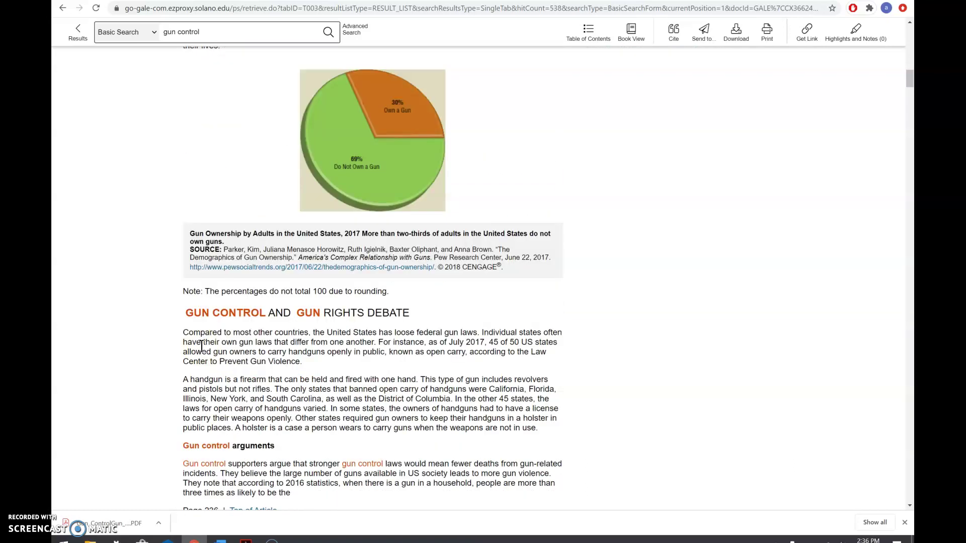
scroll(201, 346, "up", 20)
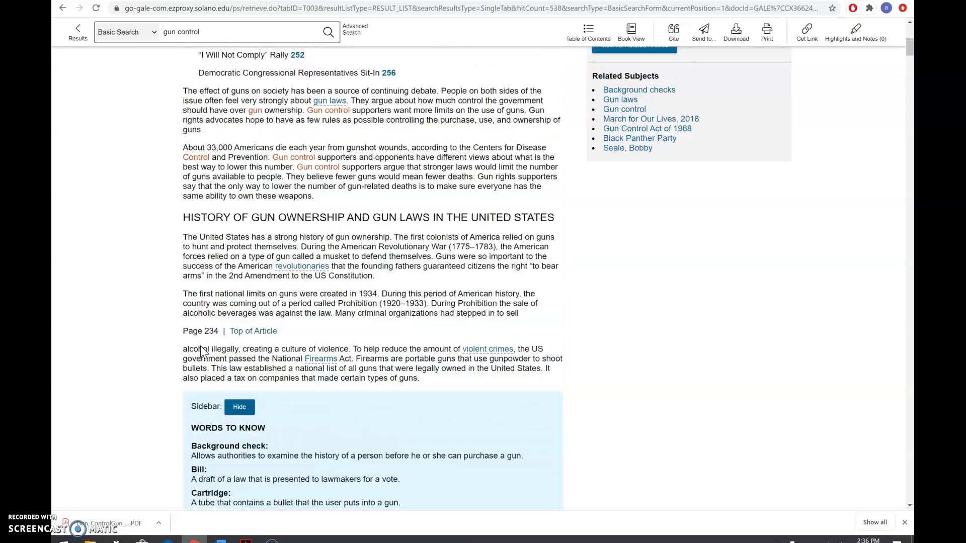
scroll(201, 346, "up", 3)
scroll(202, 346, "up", 2)
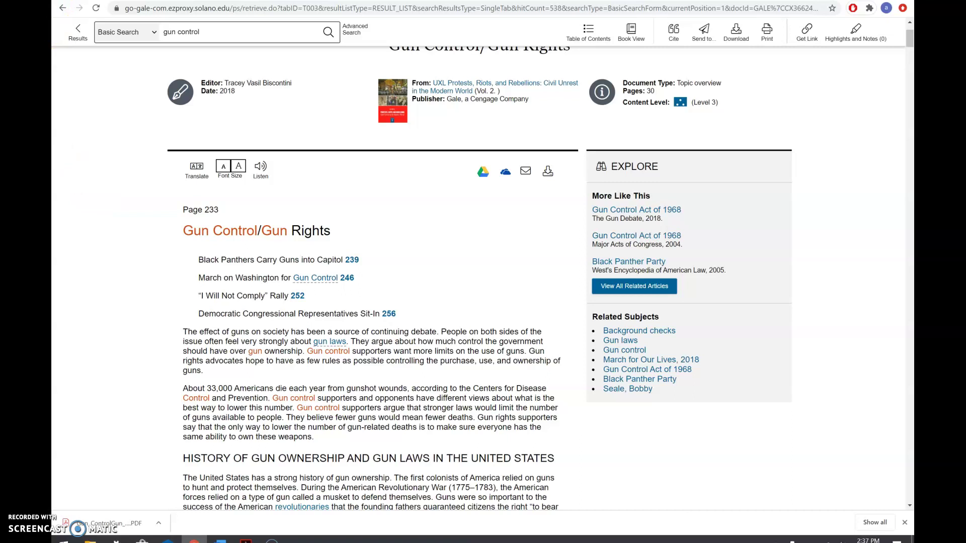
scroll(809, 167, "up", 2)
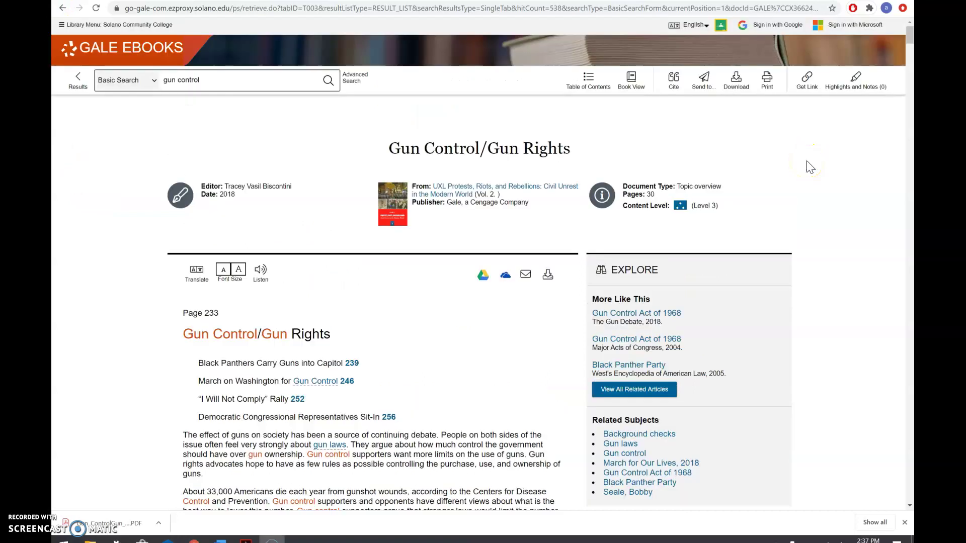
scroll(810, 166, "down", 2)
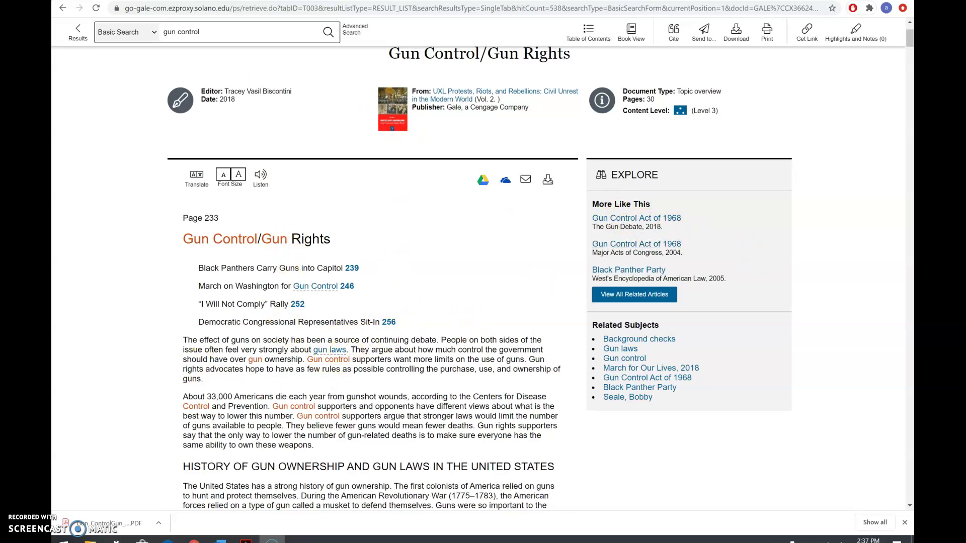
scroll(93, 219, "up", 2)
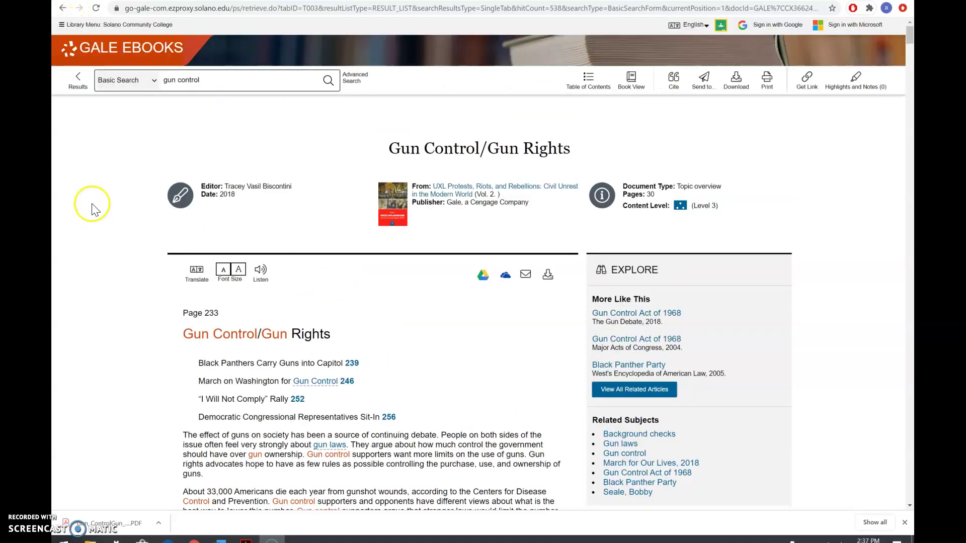
Return to the gun control results list, then bring up the Advanced Search page.
left_click(64, 8)
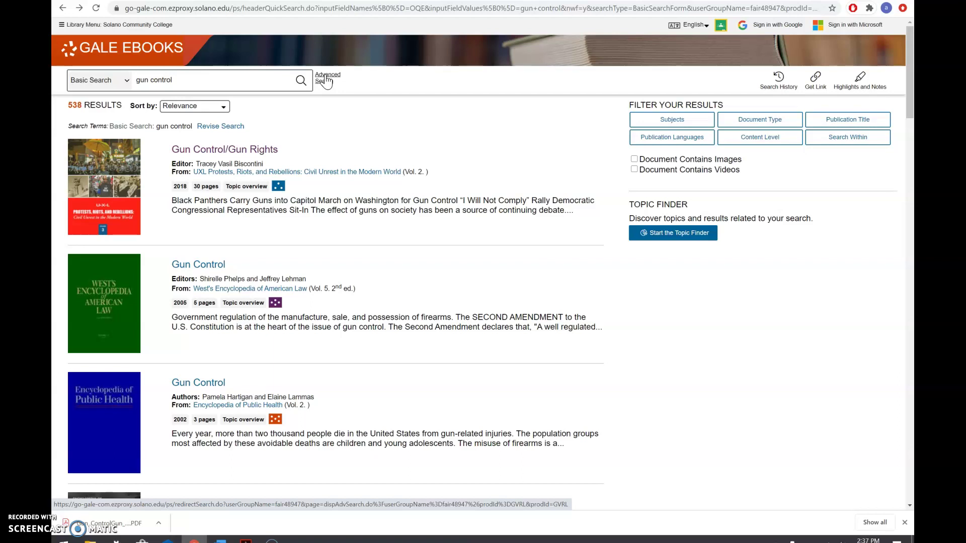
left_click(330, 82)
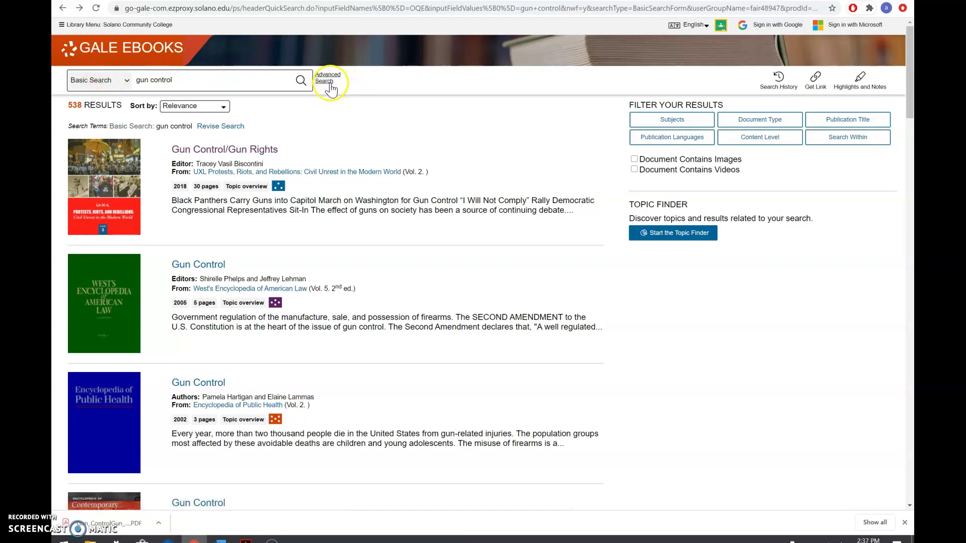
left_click(327, 83)
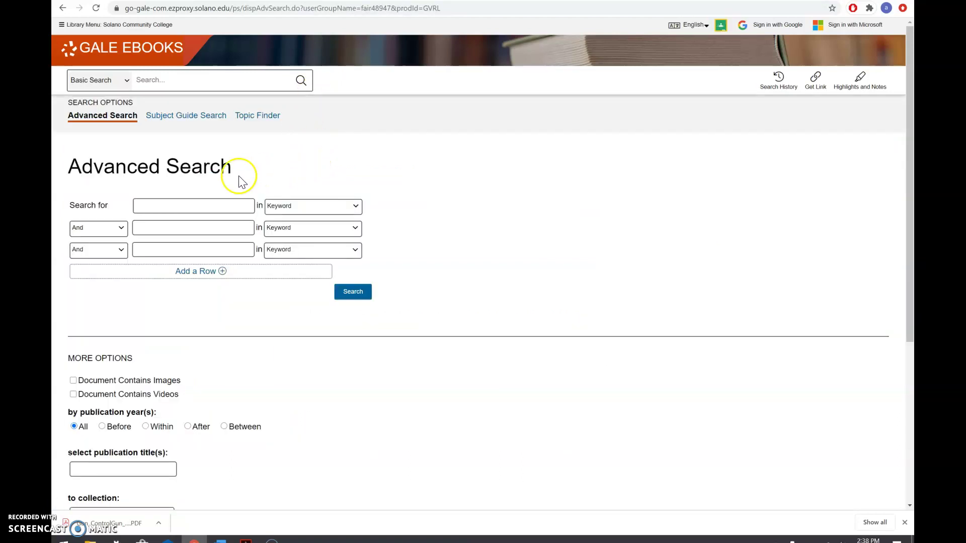
Enter 'gun control' in the first keyword row and 'popular culture' in the second.
left_click(161, 204)
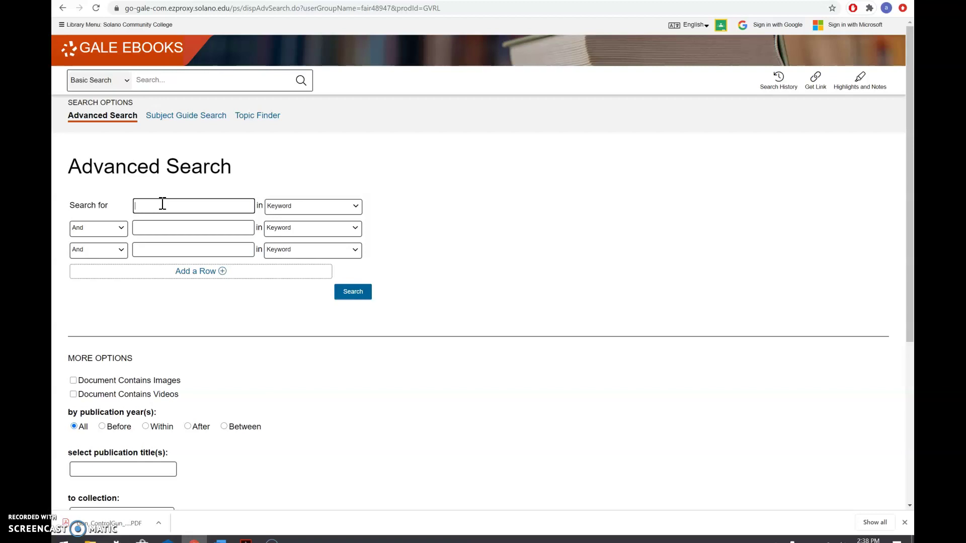
type("gun")
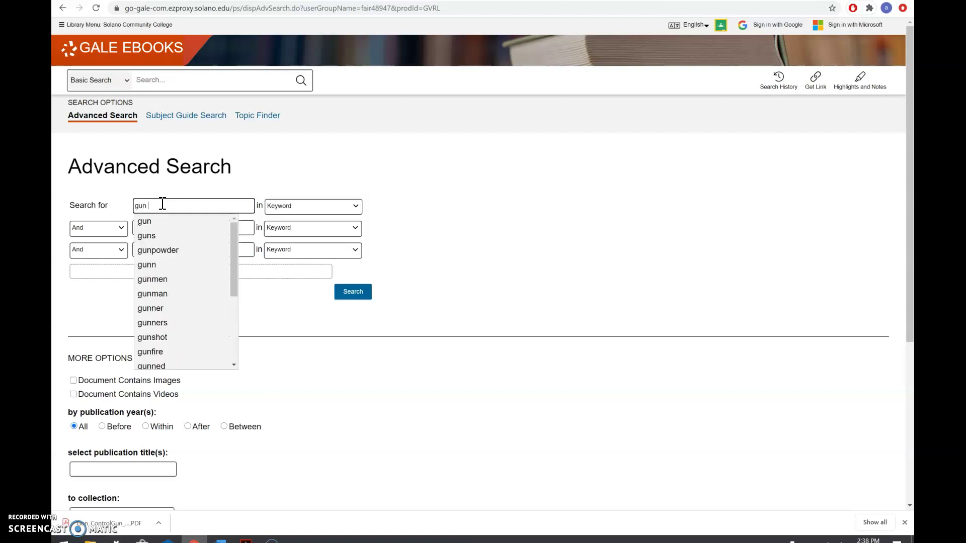
type(" control")
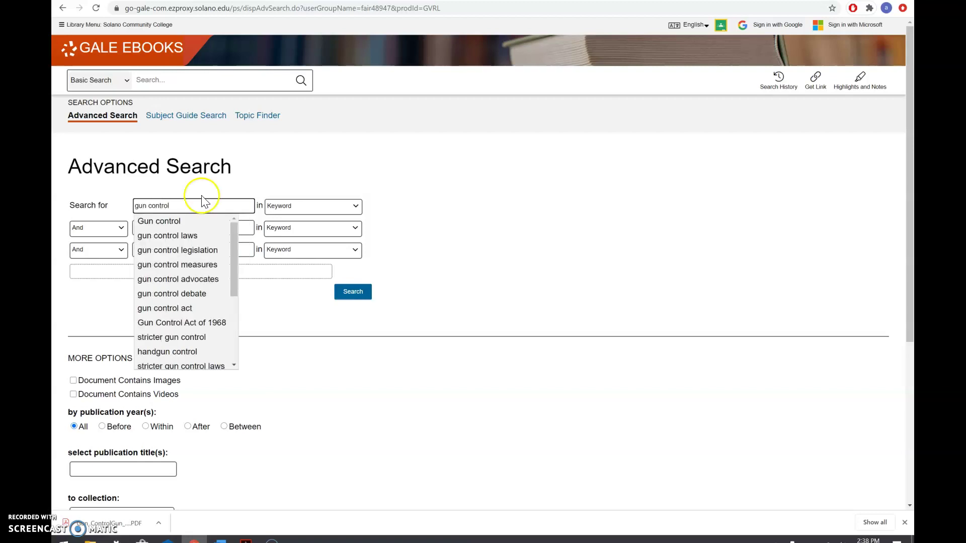
left_click(416, 319)
left_click(217, 229)
left_click(172, 229)
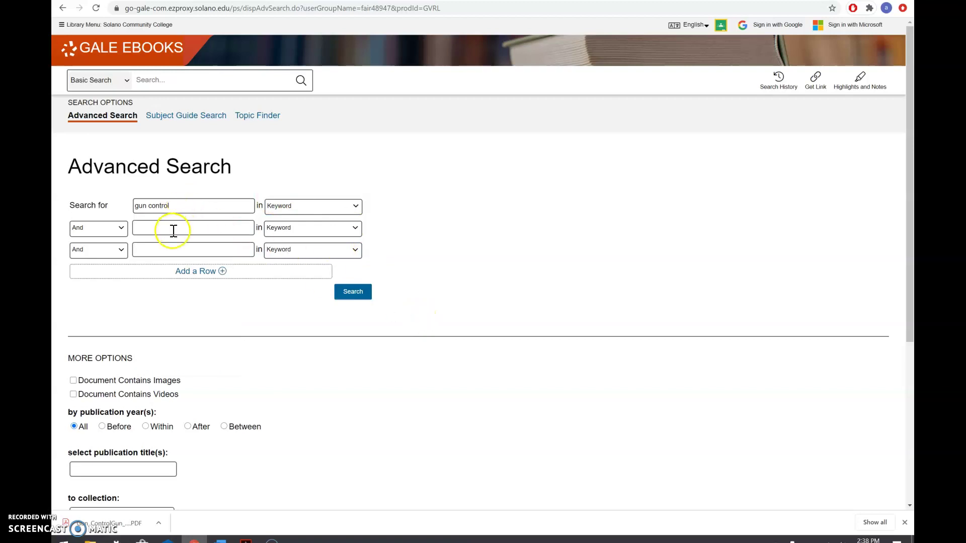
type("popular")
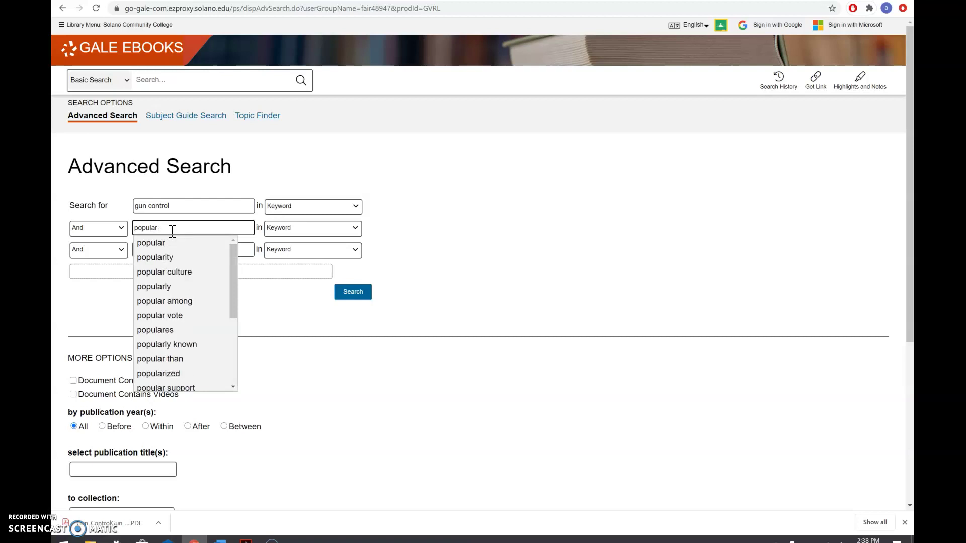
left_click(180, 277)
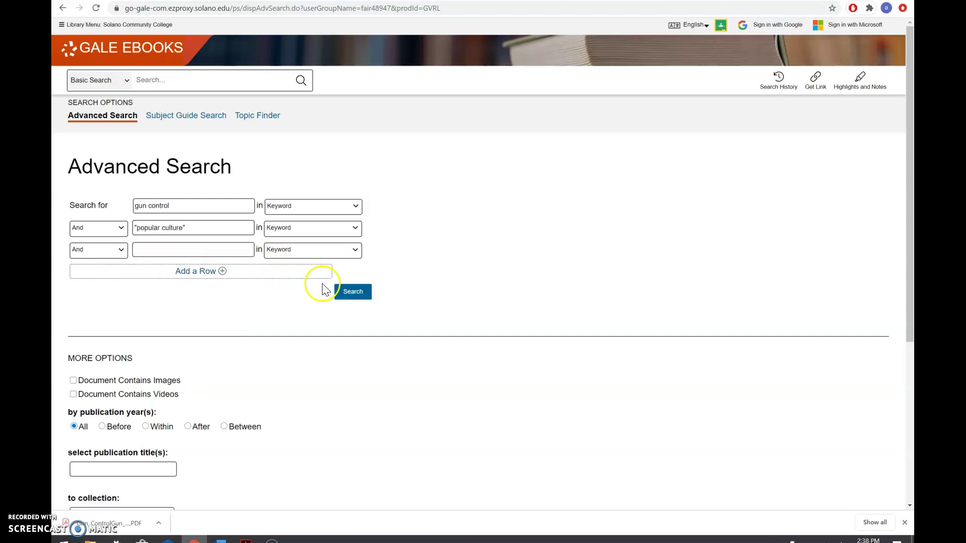
Run the gun control AND popular culture search, review its four results, then go back.
left_click(355, 296)
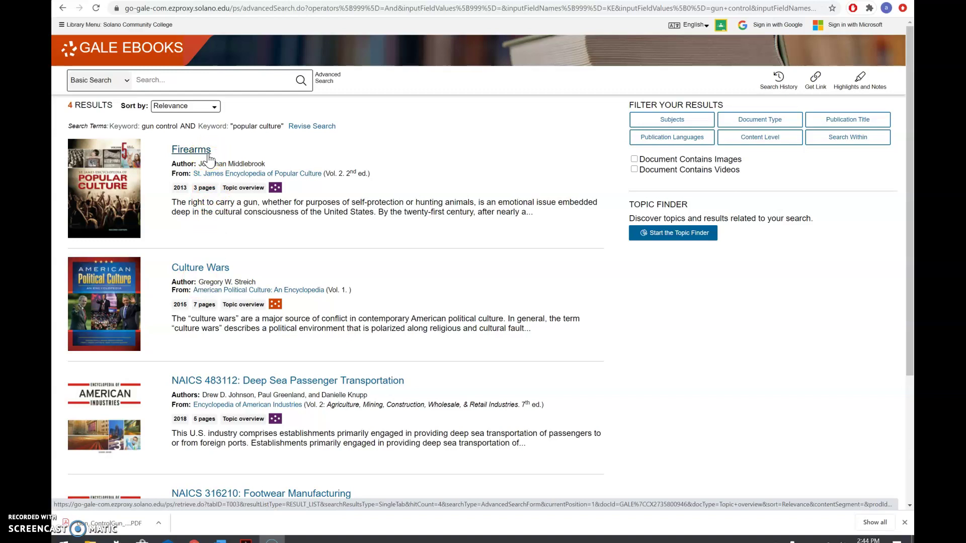
scroll(358, 325, "down", 1)
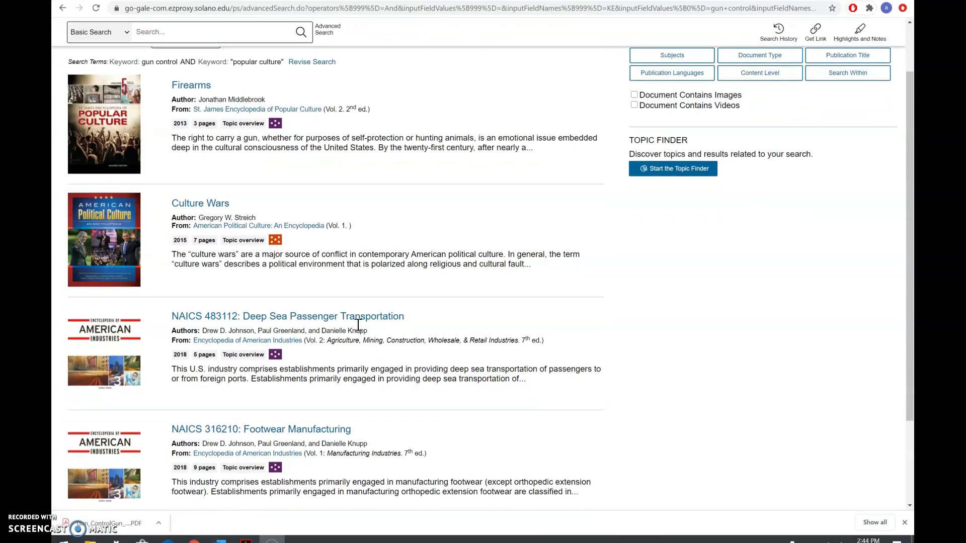
scroll(358, 325, "down", 2)
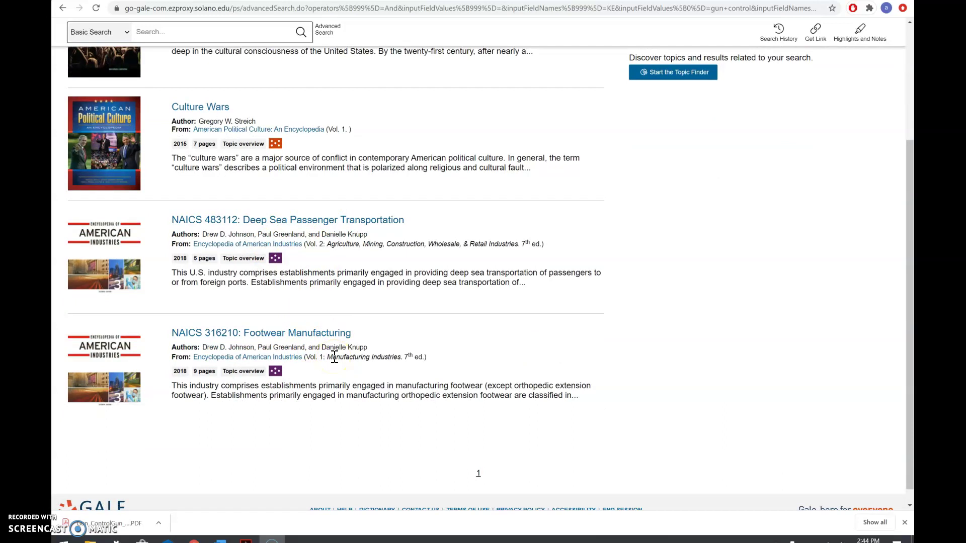
scroll(335, 357, "up", 3)
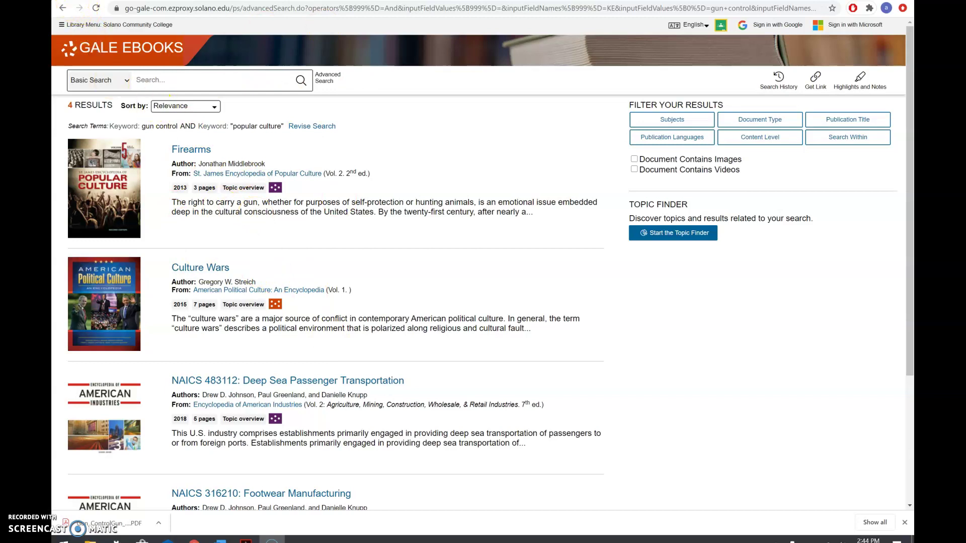
left_click(61, 9)
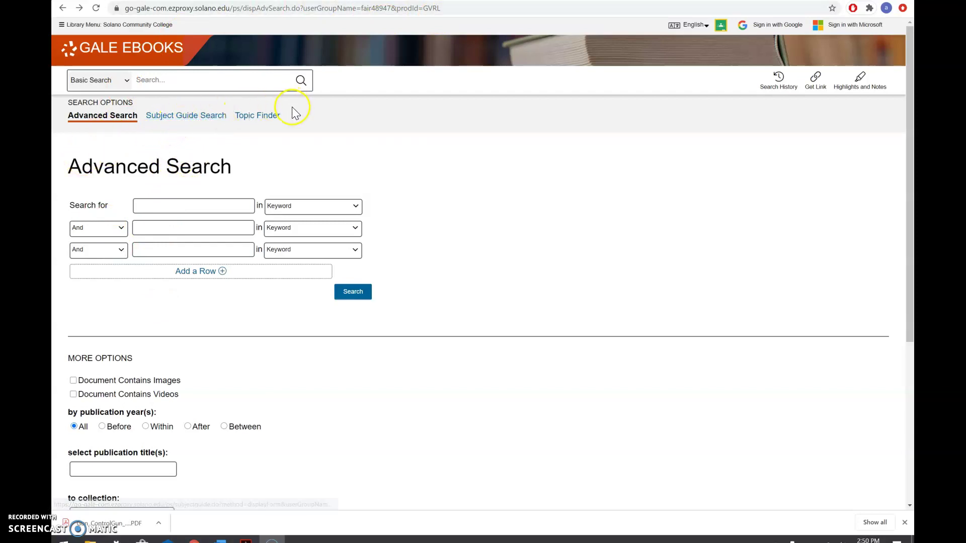
Switch to Subject Guide Search and enter 'pollution' as the subject.
left_click(184, 117)
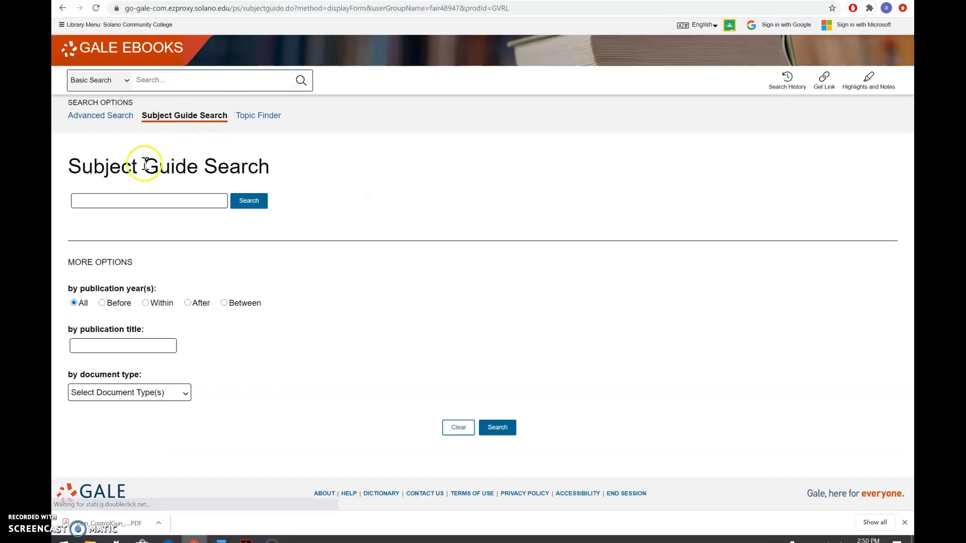
left_click(105, 199)
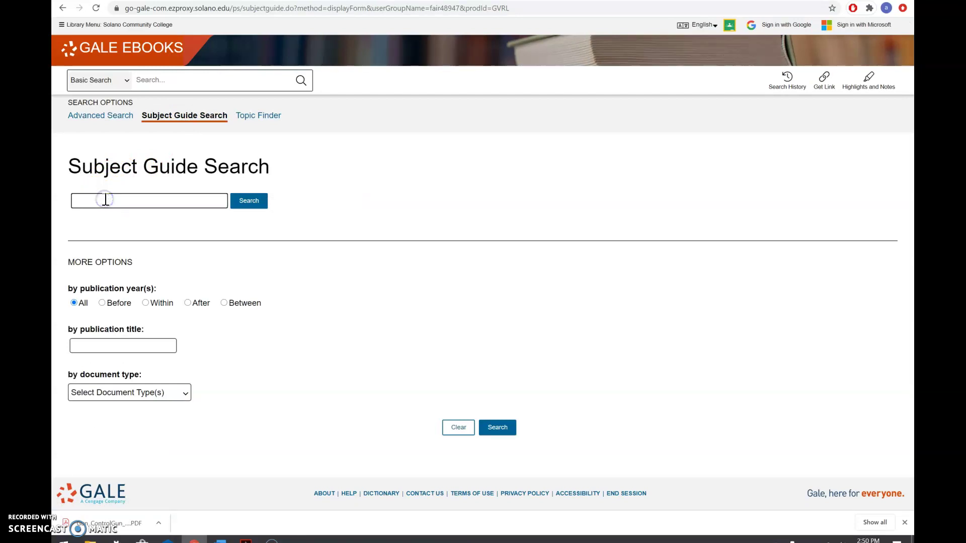
type("pollution")
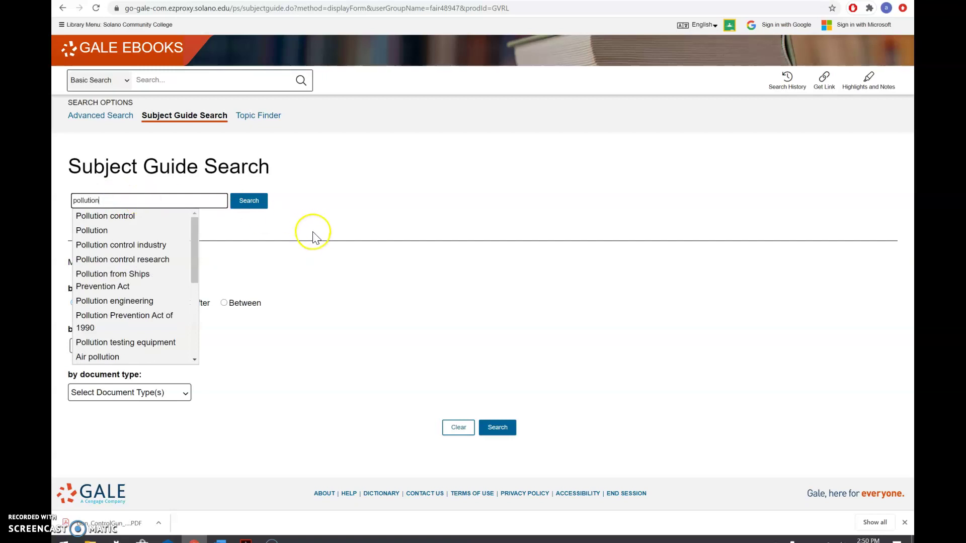
left_click(313, 235)
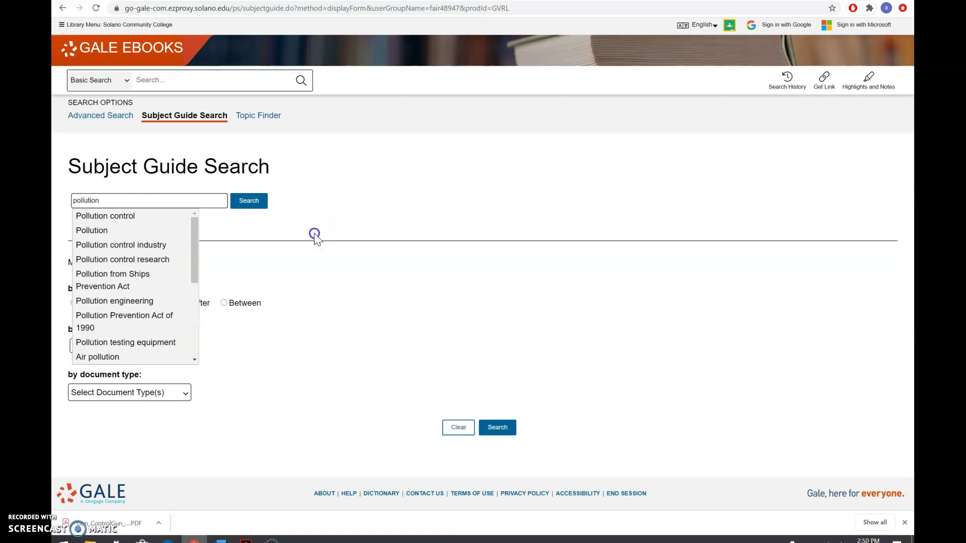
Restrict the document type to Statistical data.
left_click(168, 400)
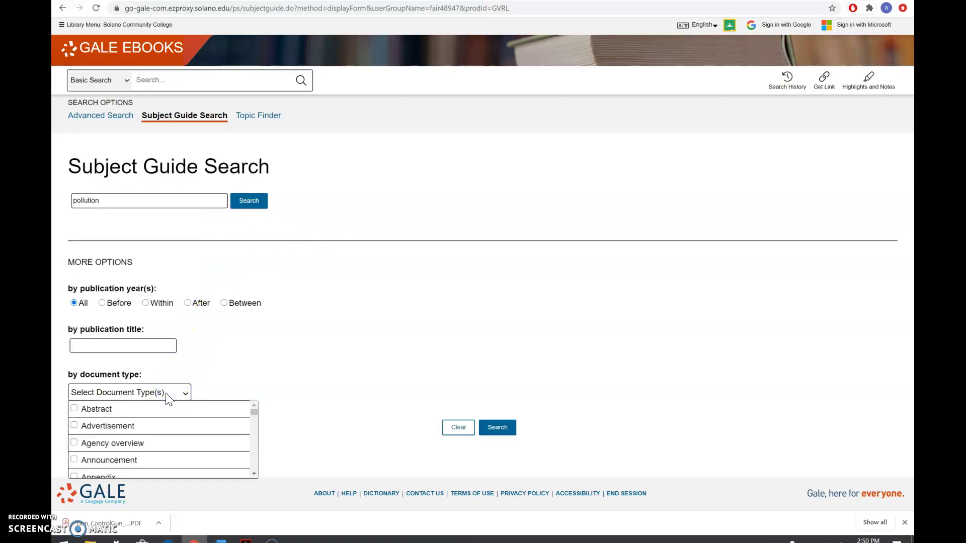
scroll(165, 439, "down", 3)
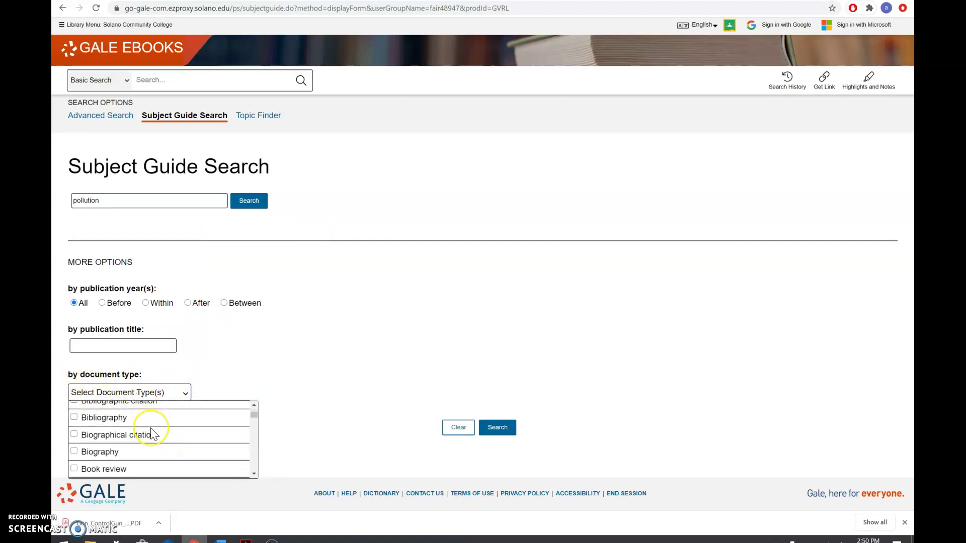
scroll(152, 433, "down", 10)
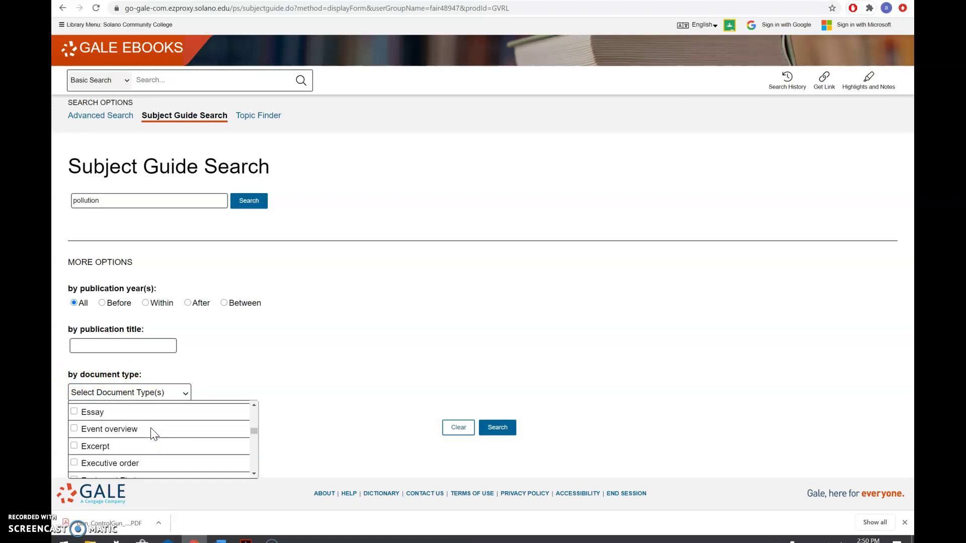
scroll(154, 434, "down", 10)
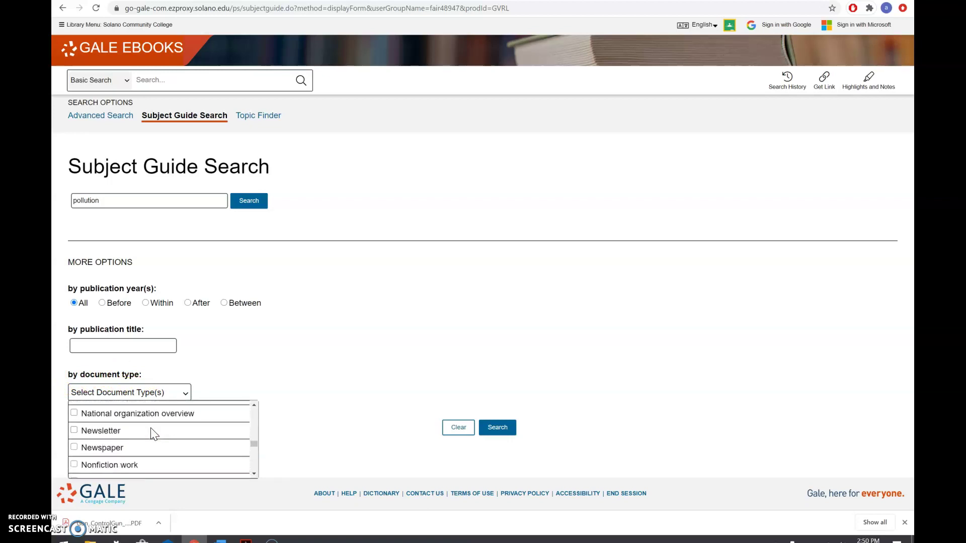
scroll(154, 434, "down", 5)
scroll(154, 433, "down", 3)
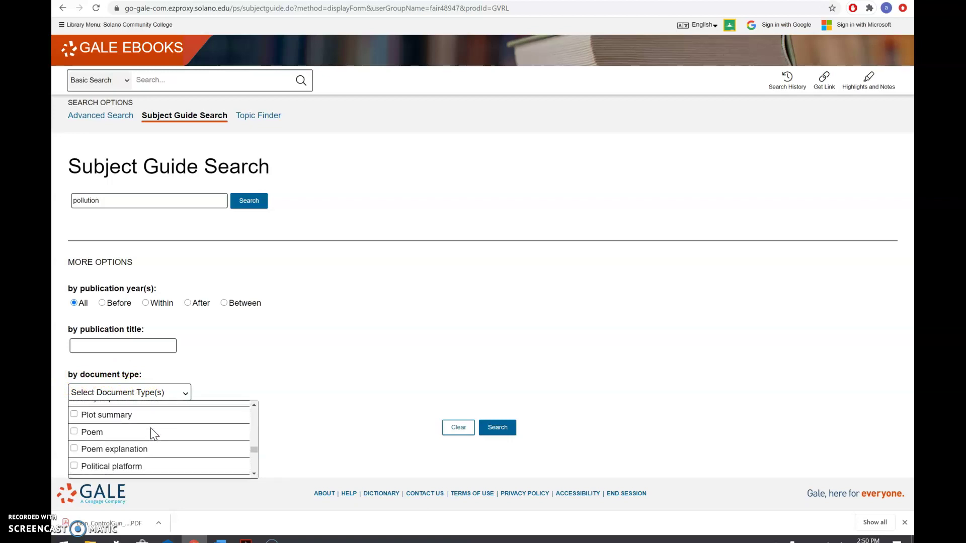
scroll(154, 433, "down", 3)
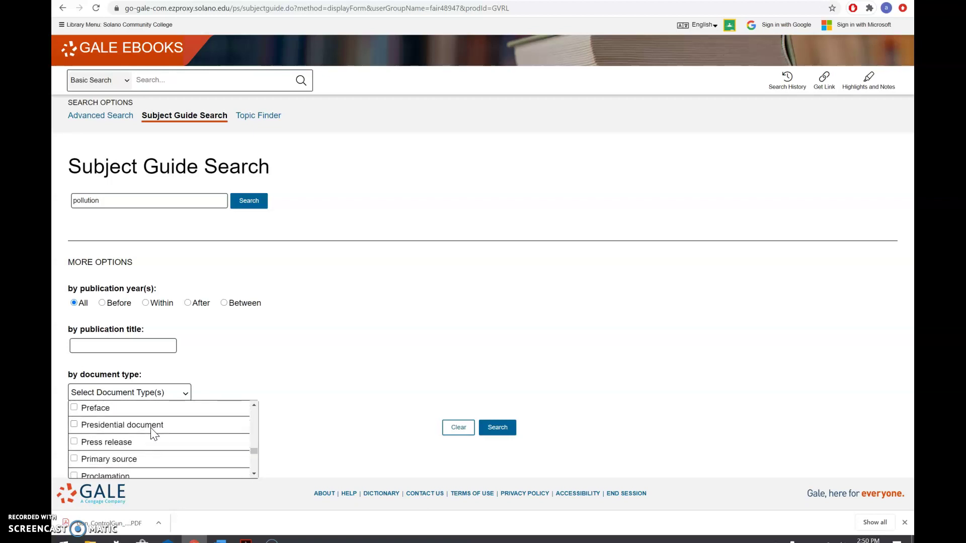
scroll(151, 429, "down", 4)
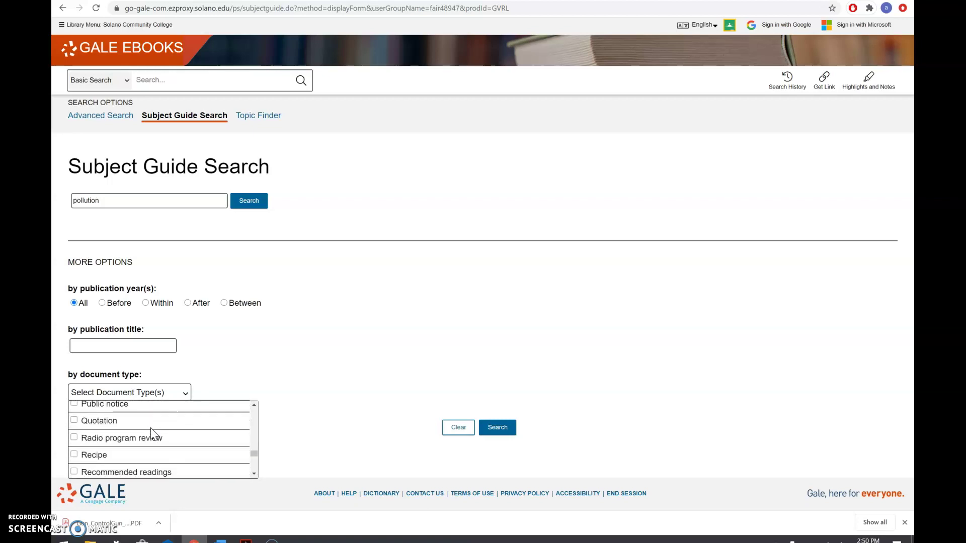
scroll(152, 434, "down", 10)
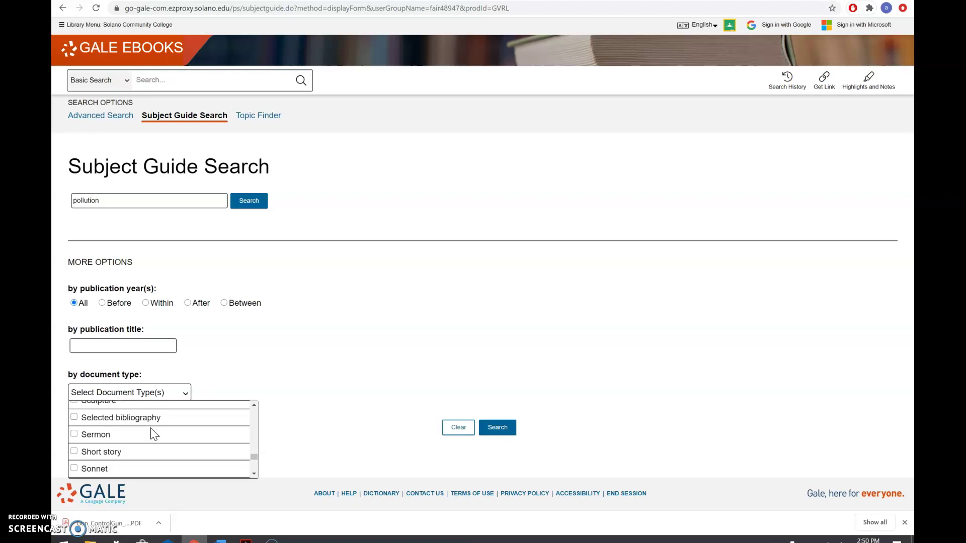
scroll(153, 433, "down", 2)
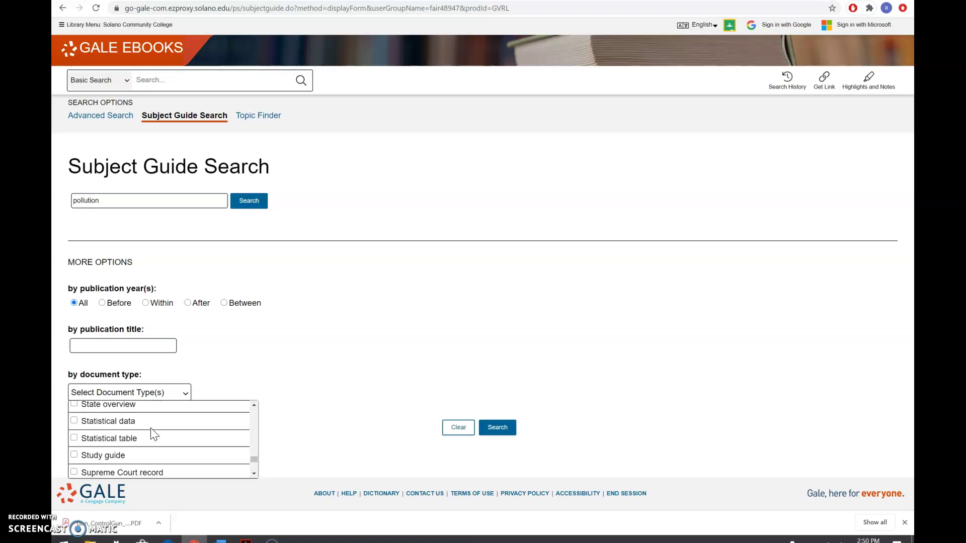
left_click(126, 413)
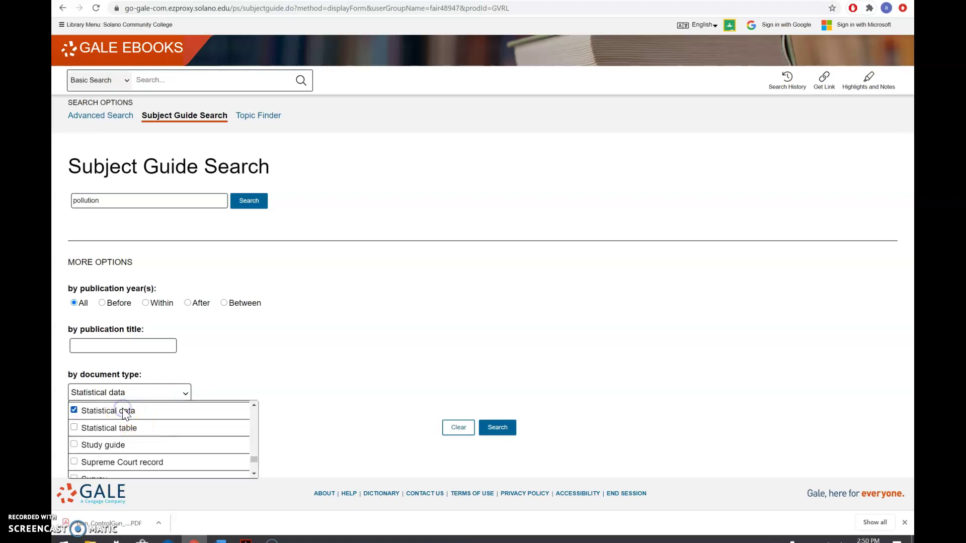
left_click(312, 378)
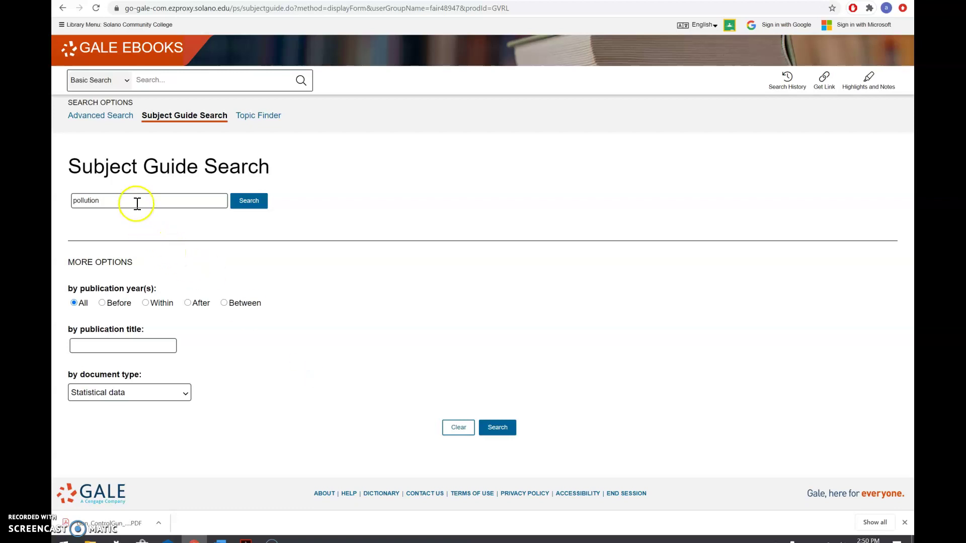
Run the pollution subject search, open the Air pollution result, then return to Advanced Search.
left_click(511, 440)
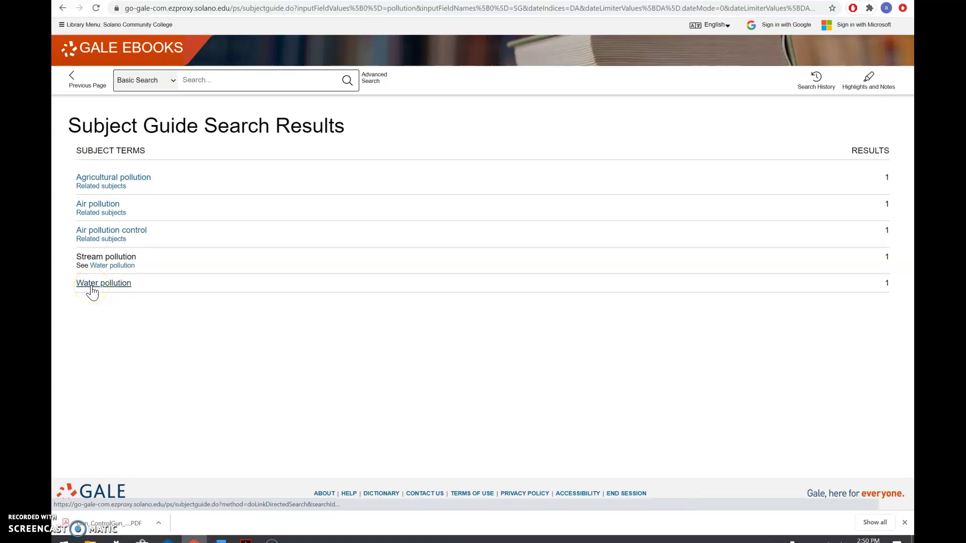
left_click(90, 203)
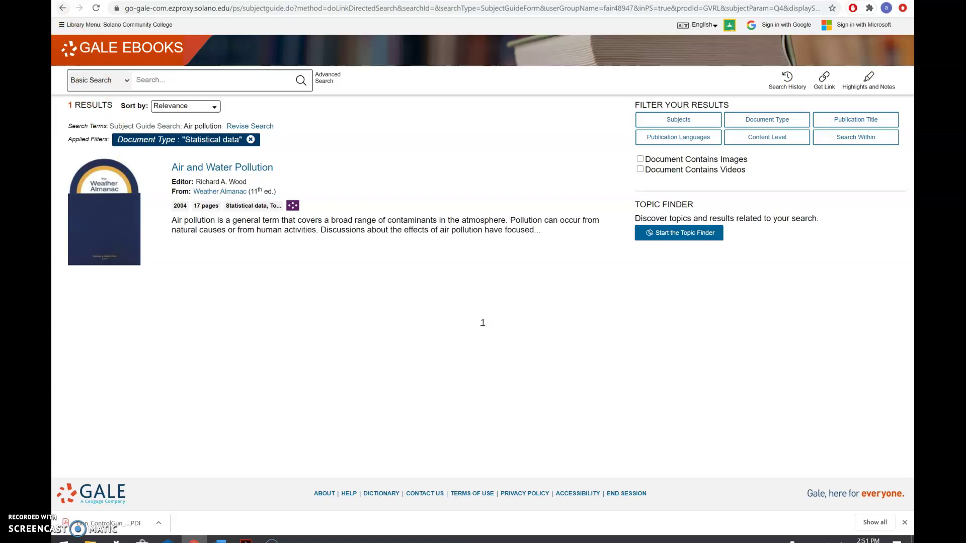
left_click(62, 8)
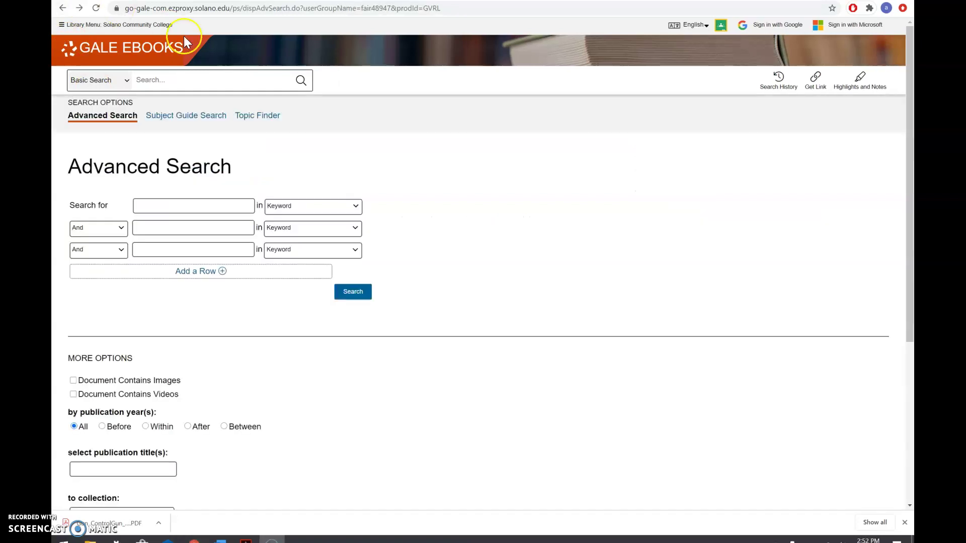
Search Topic Finder for 'gun control', showing tiles such as United States, Crime and Law.
left_click(265, 119)
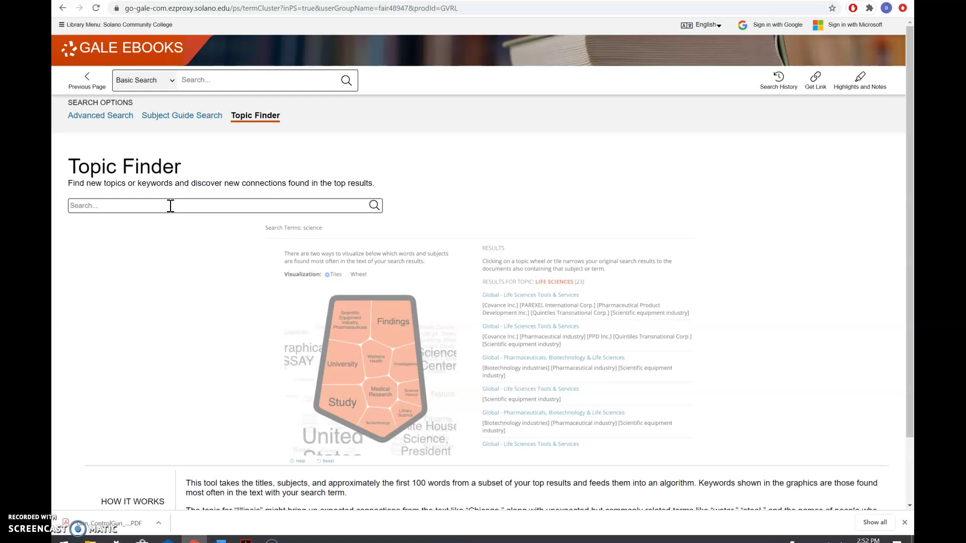
left_click(170, 206)
type("g")
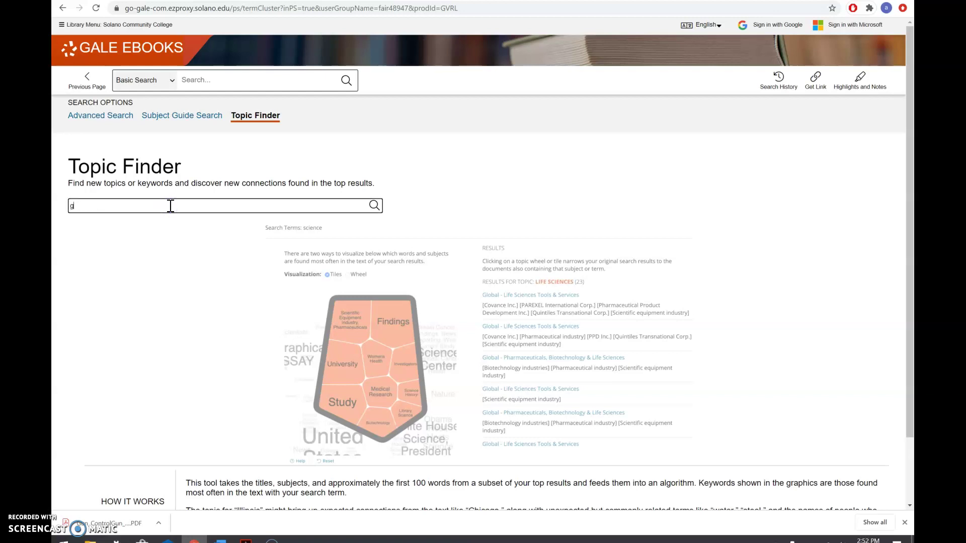
type("un control")
left_click(375, 211)
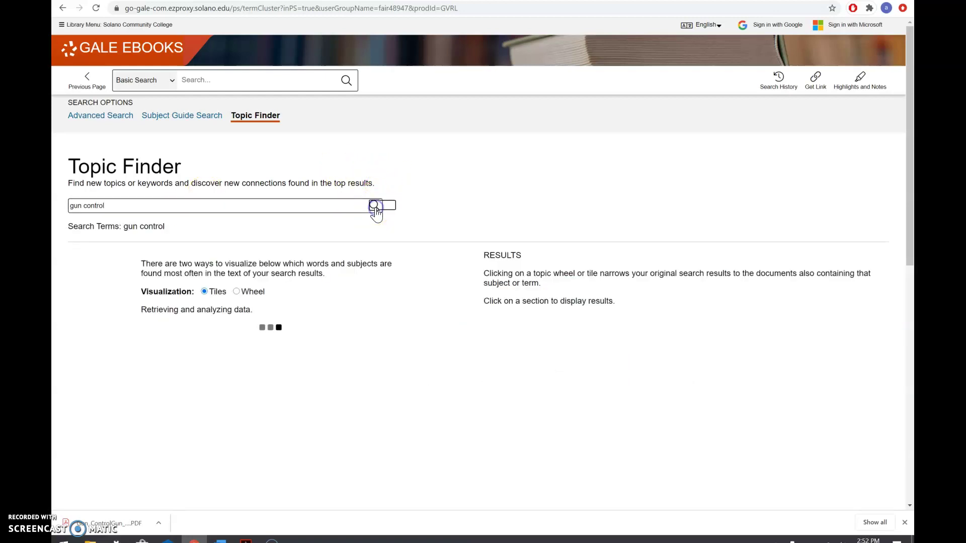
scroll(376, 210, "down", 2)
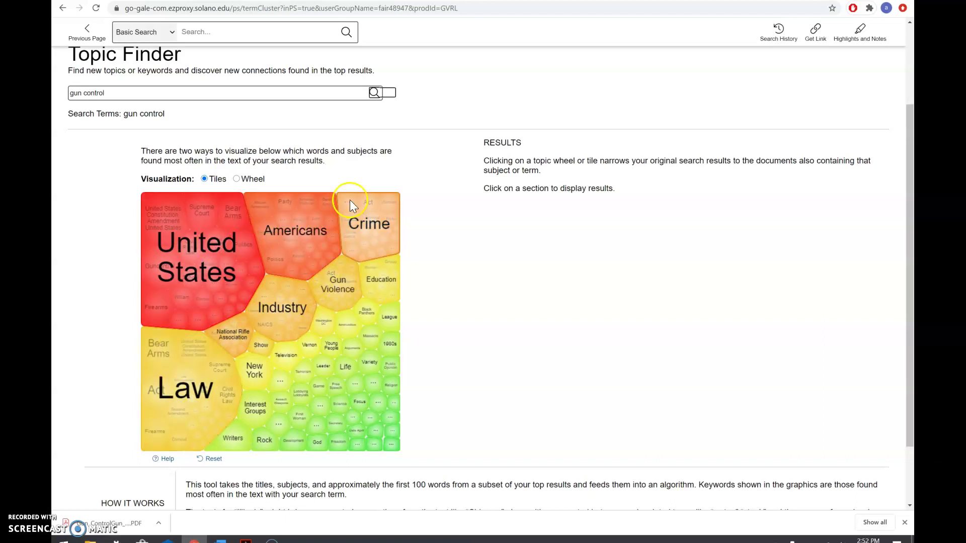
Select the Law tile to list its 88 documents, including Gun Control and Second Amendment.
left_click(204, 383)
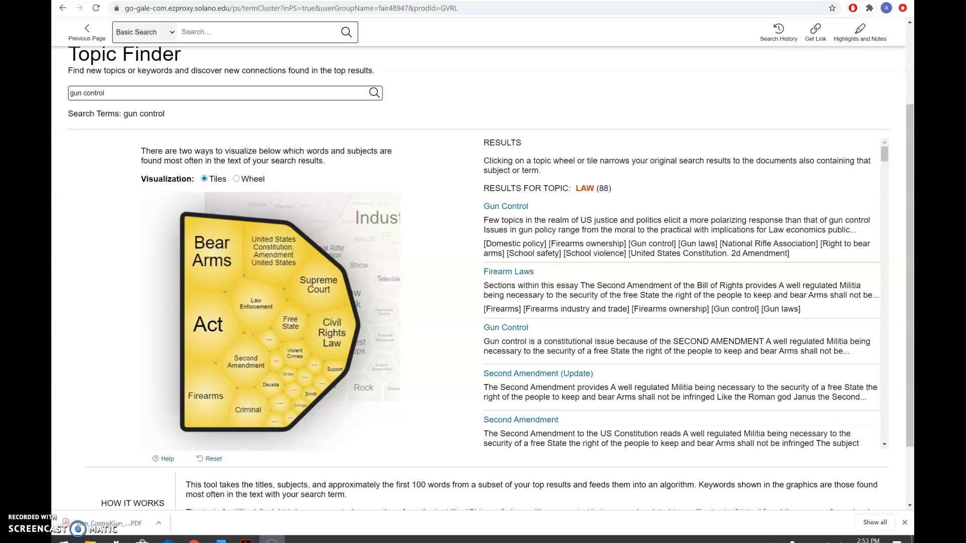
scroll(447, 295, "up", 3)
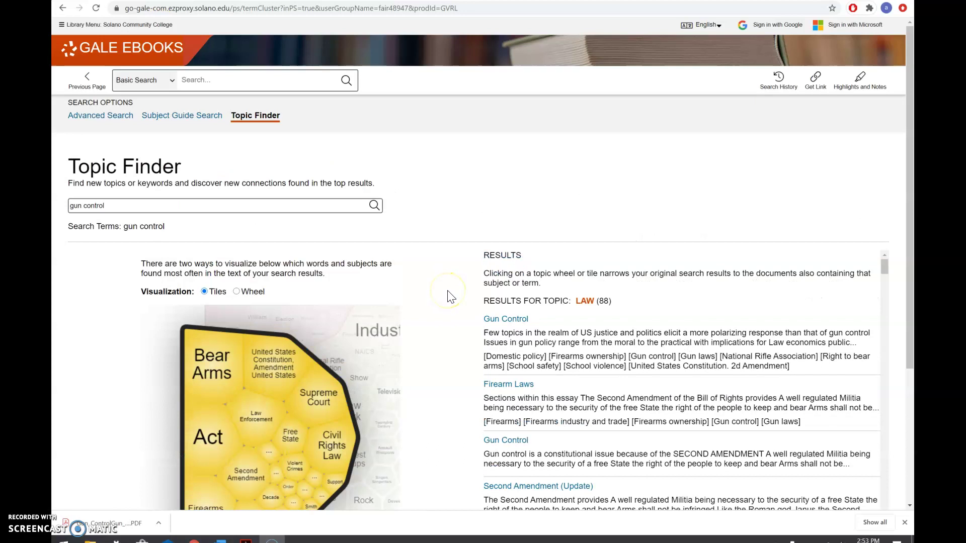